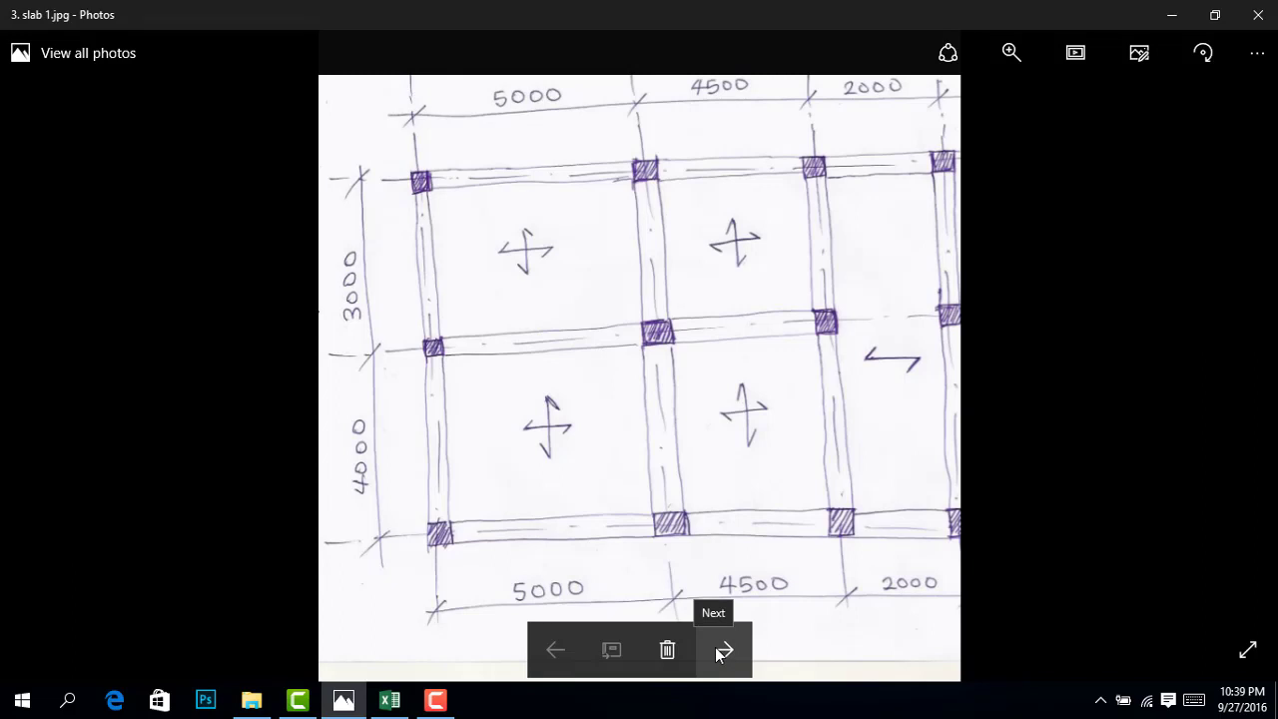
Bring the RCC81 Foundation Pads workbook forward and select G8 to check the aggregate size
click(391, 701)
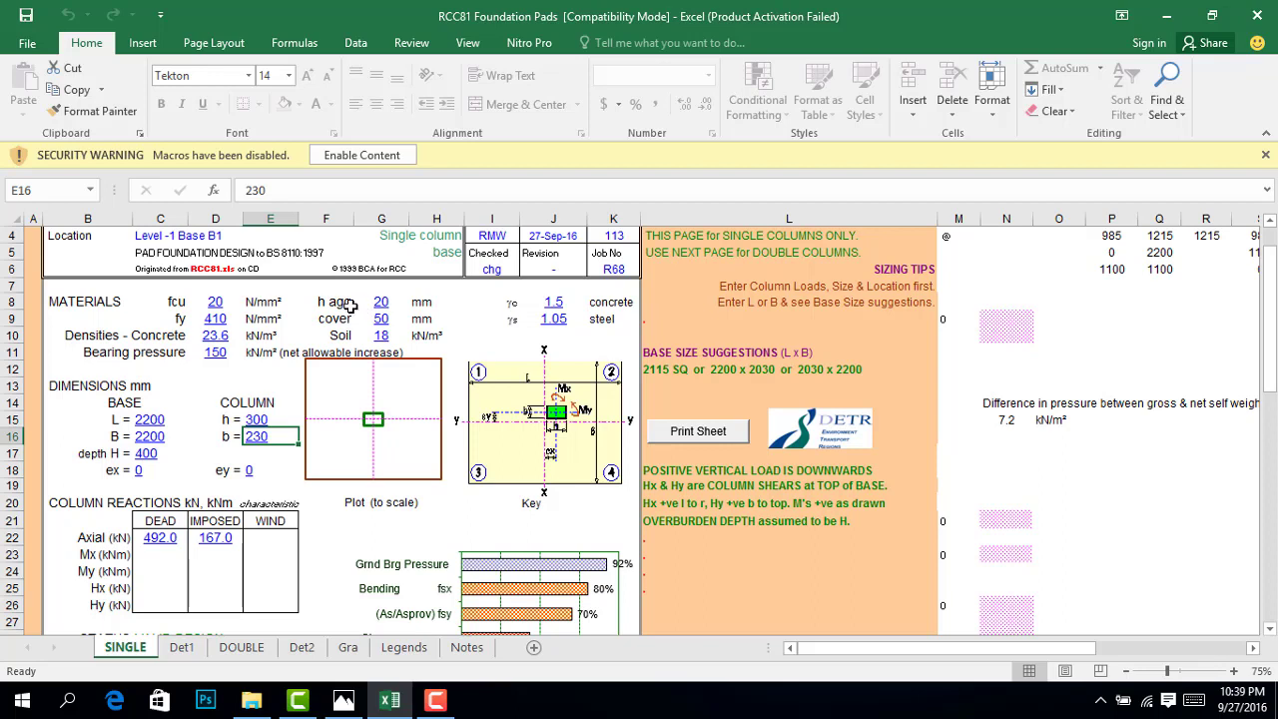
click(393, 305)
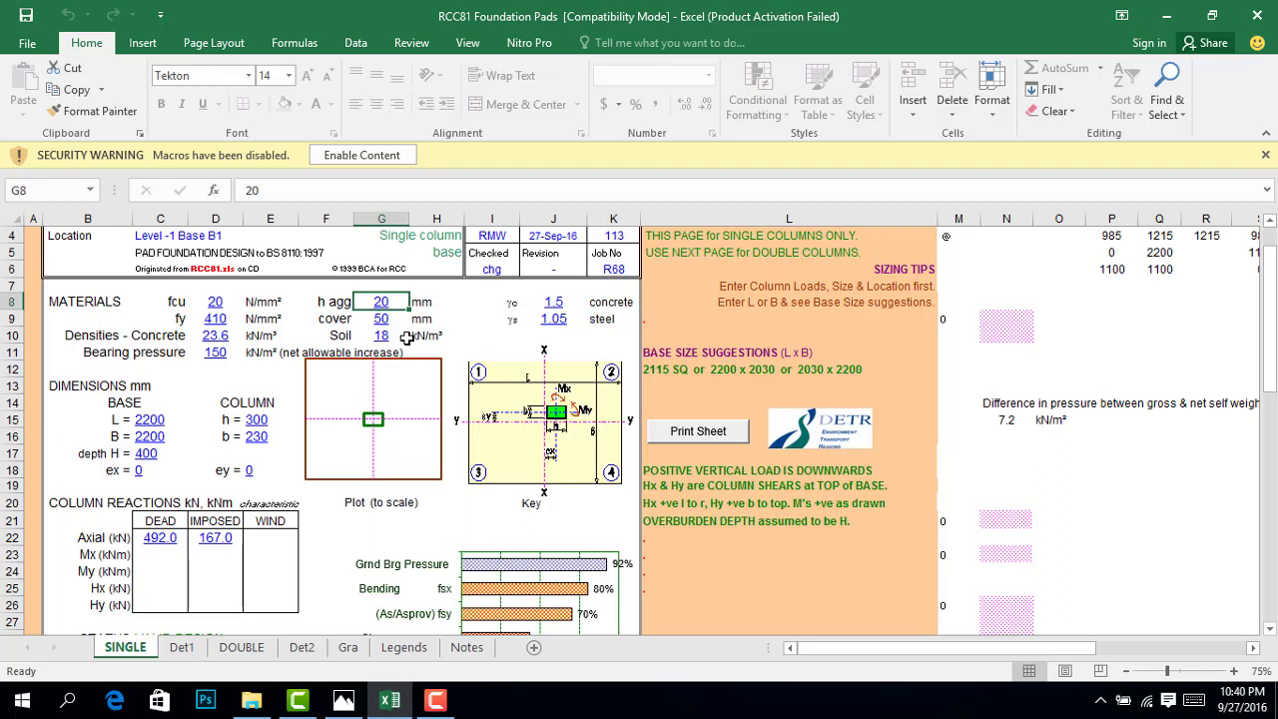
Enter column h of 230 mm in E15, dead load 200 kN and imposed load 50 kN
click(257, 420)
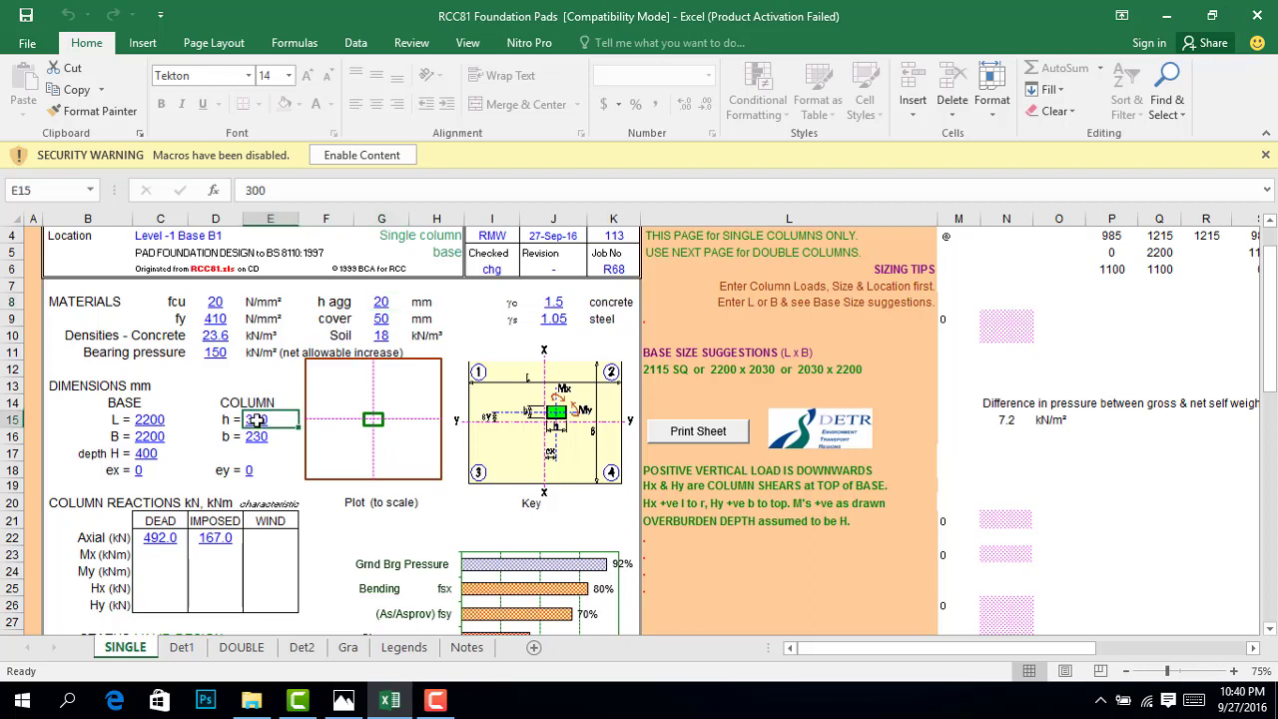
text(23)
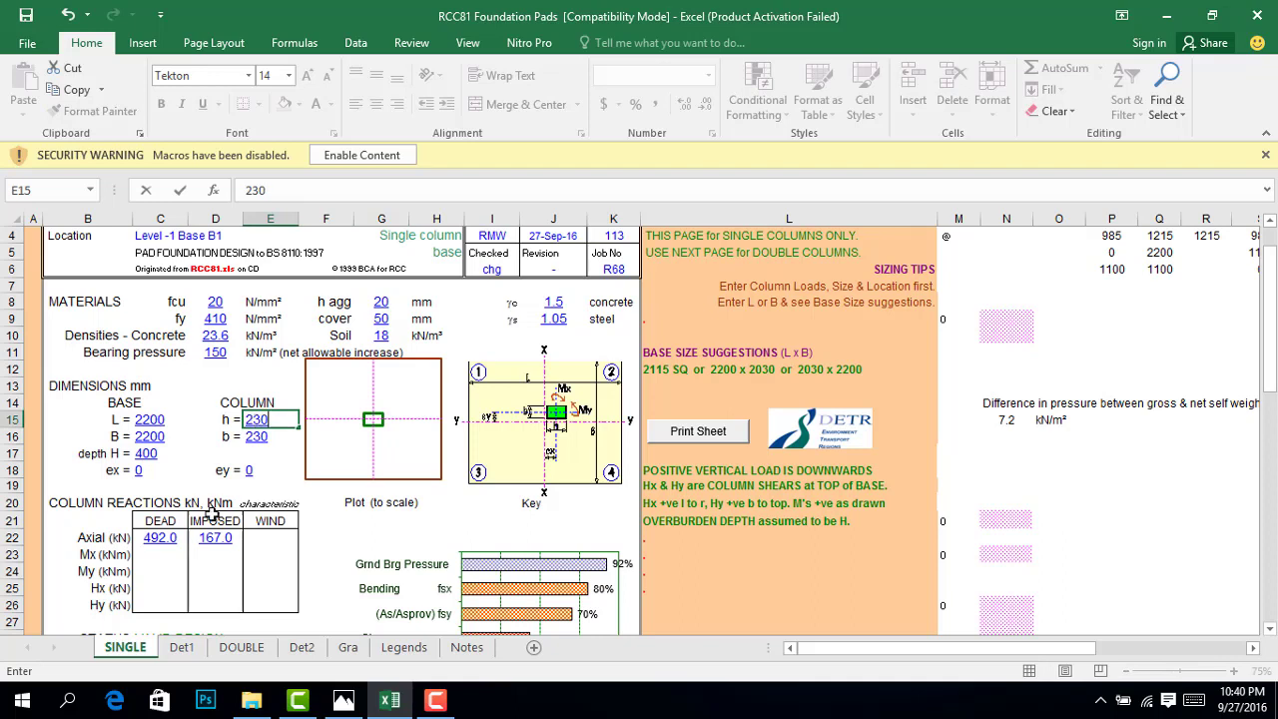
click(166, 540)
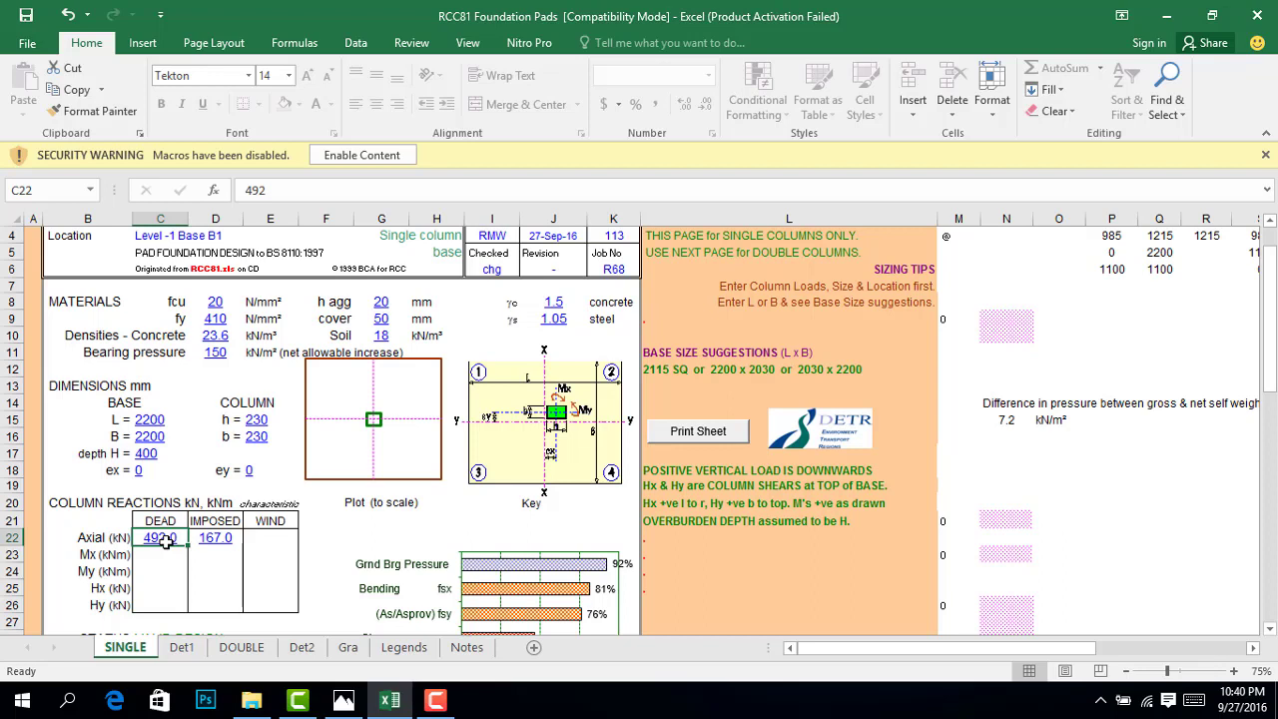
text(200)
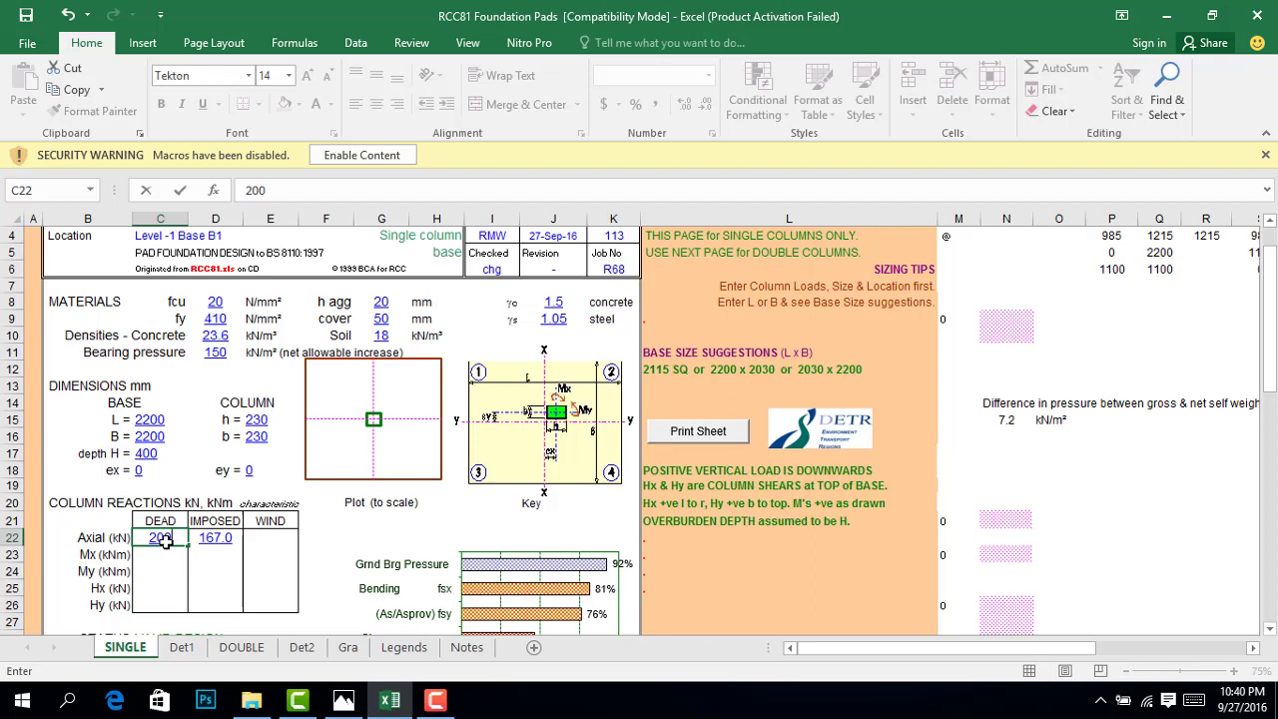
key(Tab)
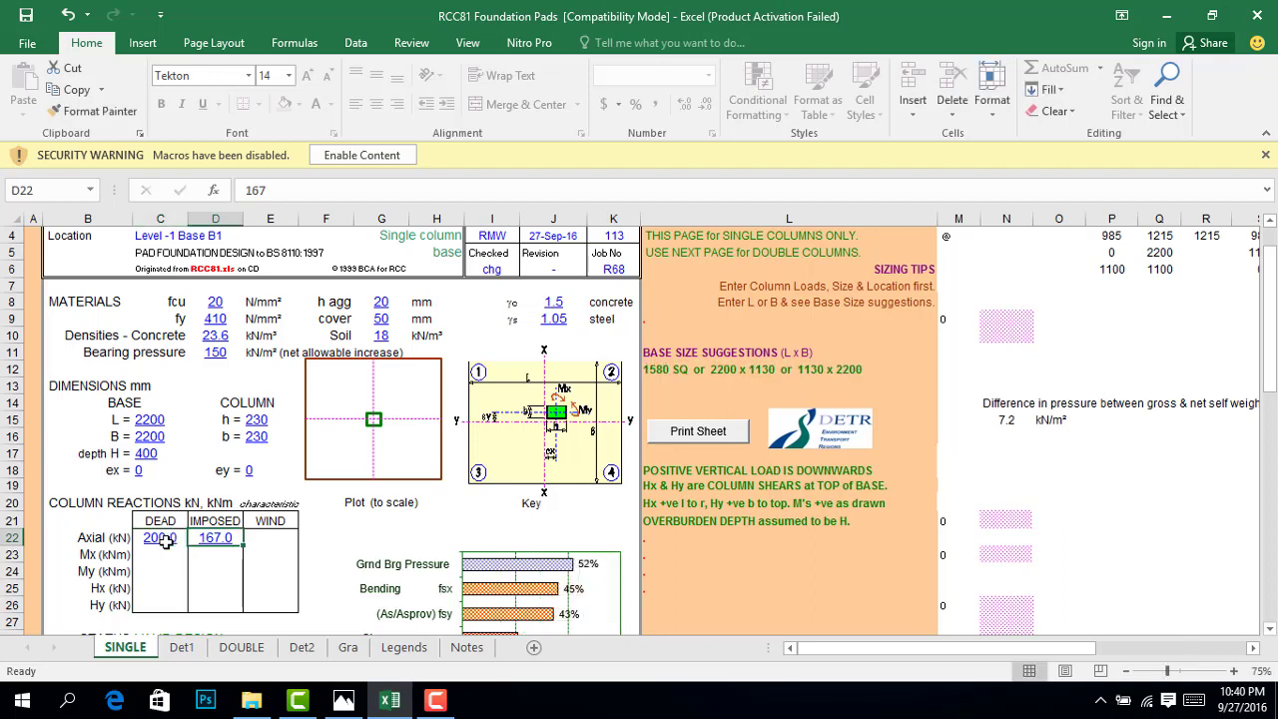
text(50)
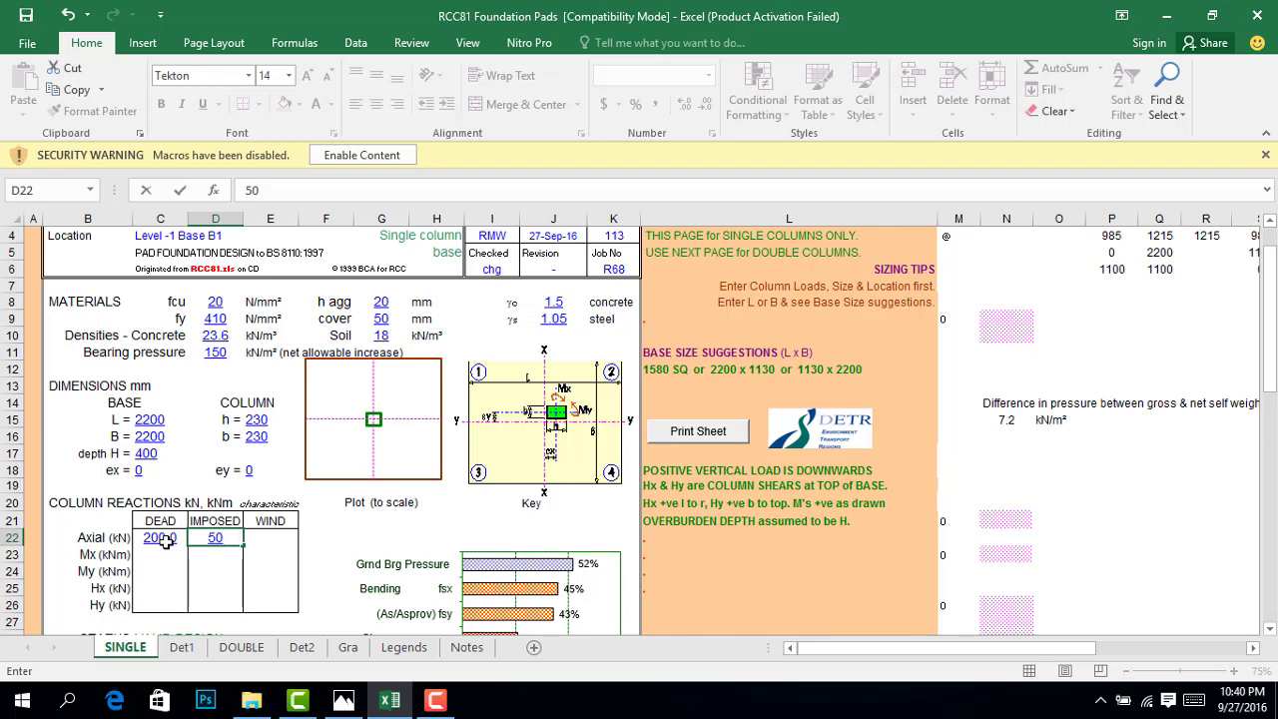
click(165, 570)
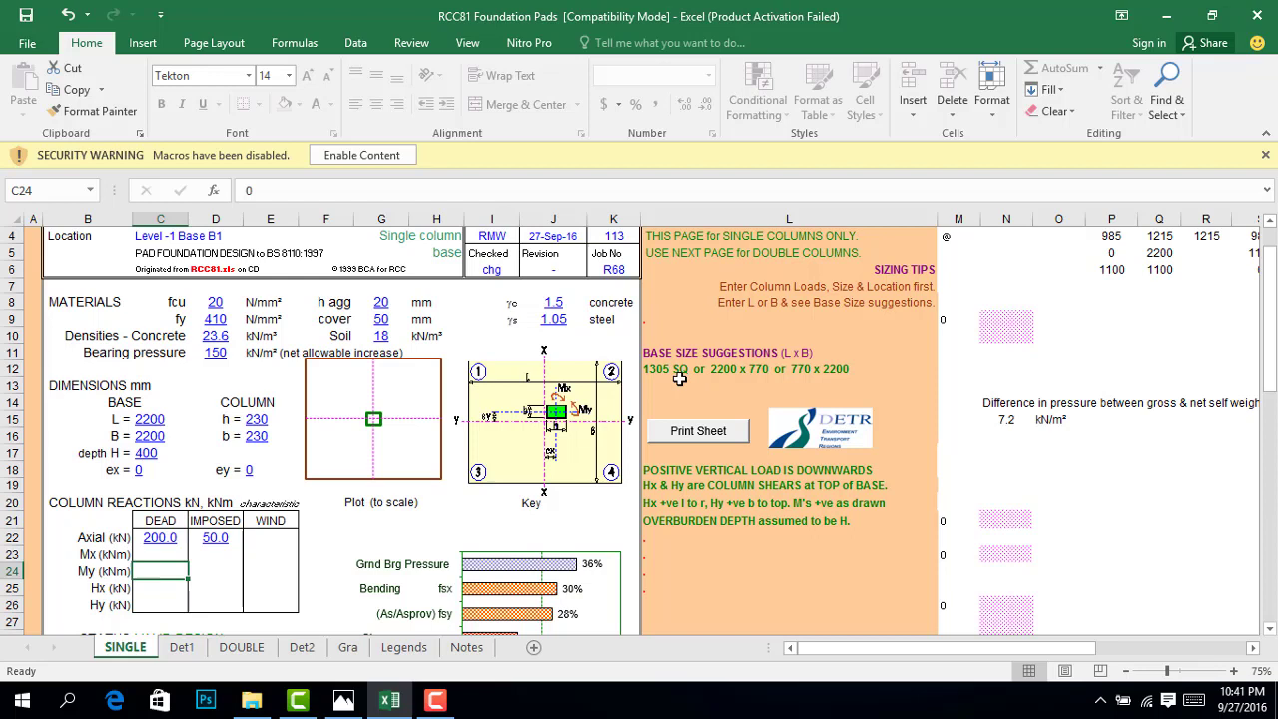
Enter 1400 mm for base length L (C15) and base width (C16)
double_click(148, 420)
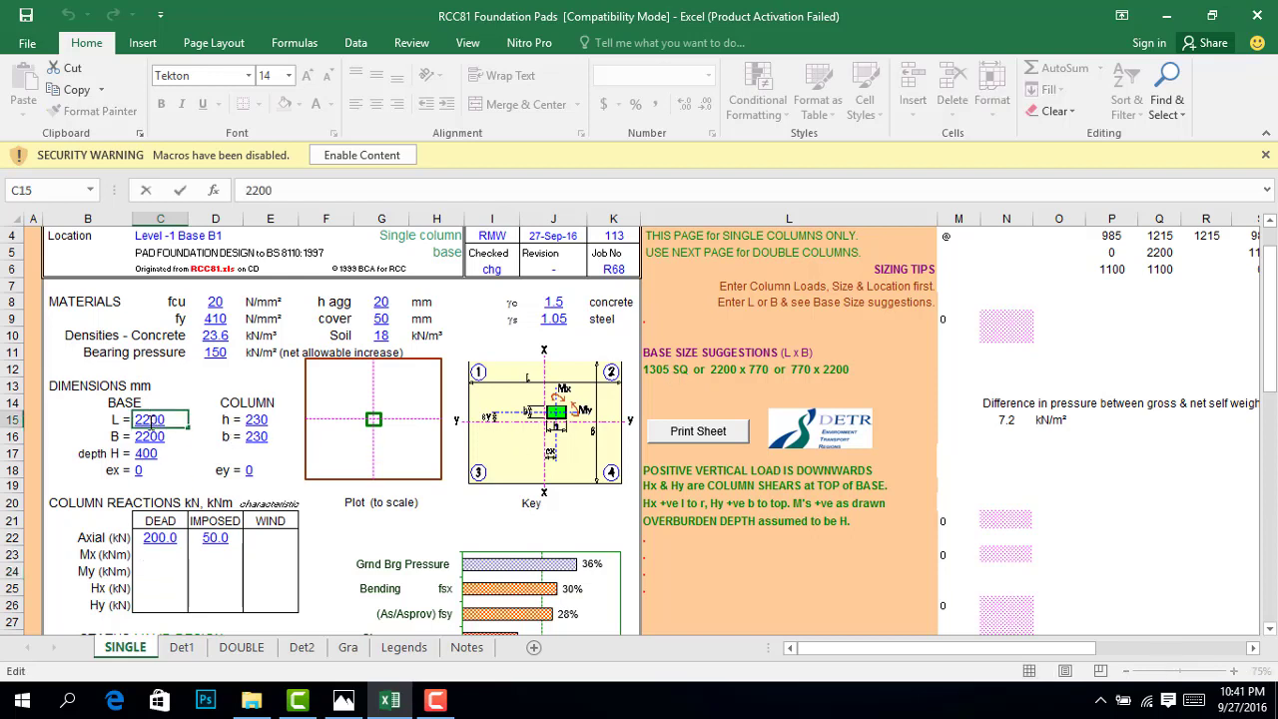
key(Return)
click(148, 420)
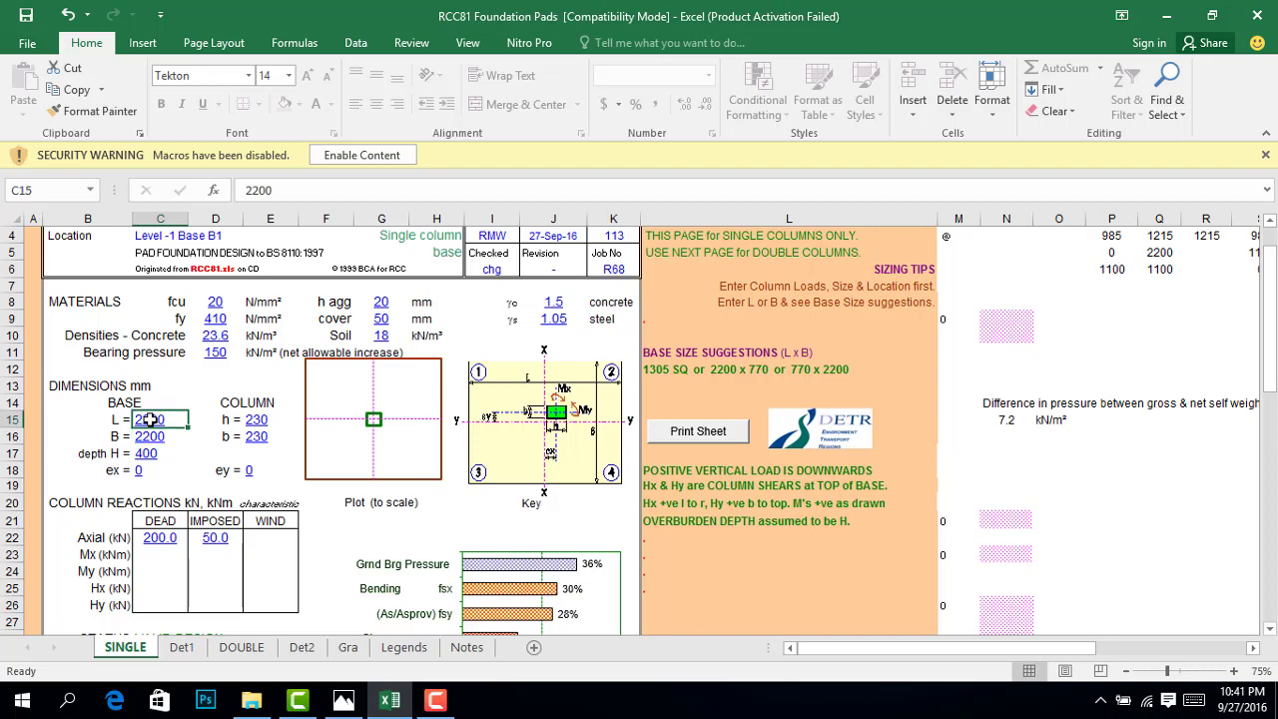
text(1)
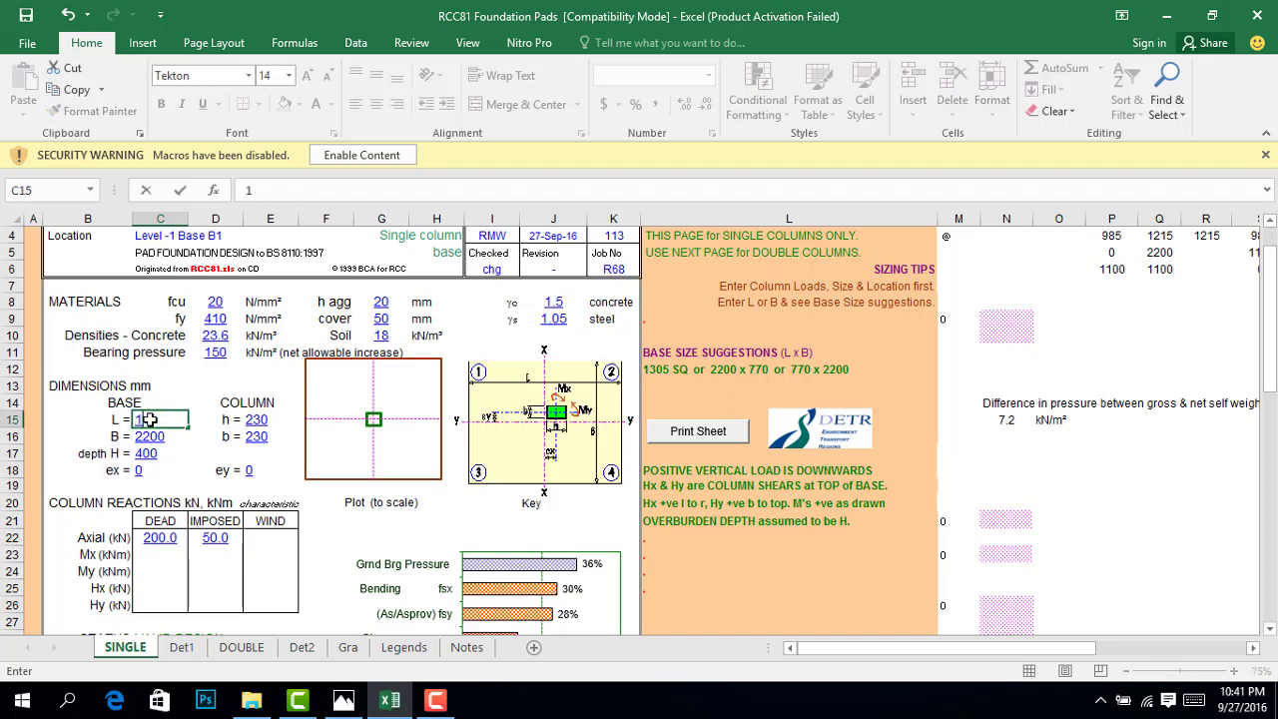
text(400)
key(Return)
text(1)
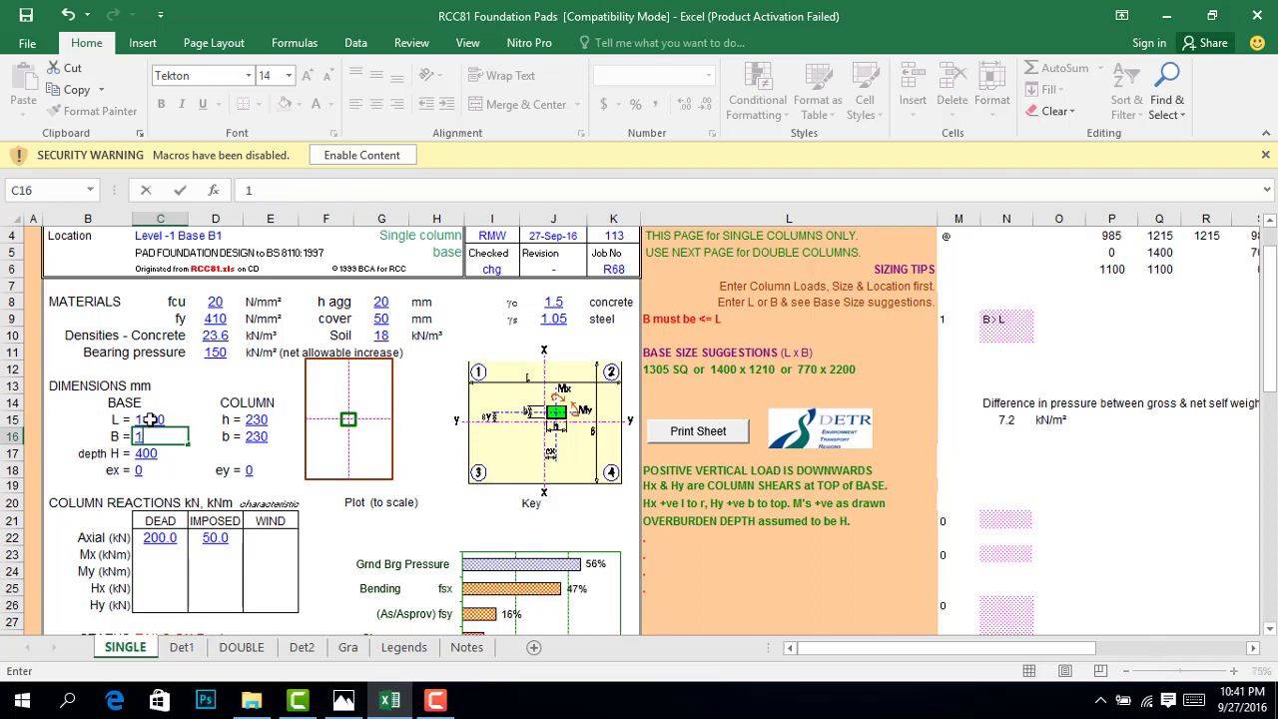
text(400)
key(Return)
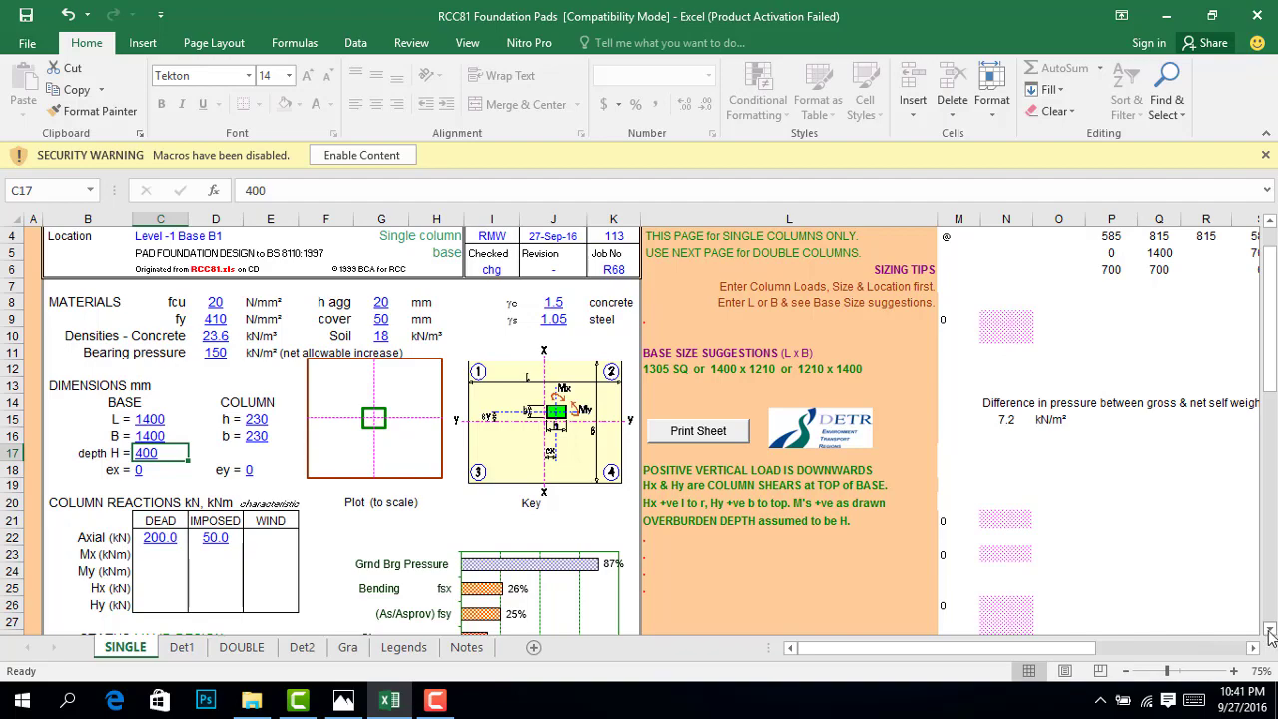
drag(1270, 633, 1270, 633)
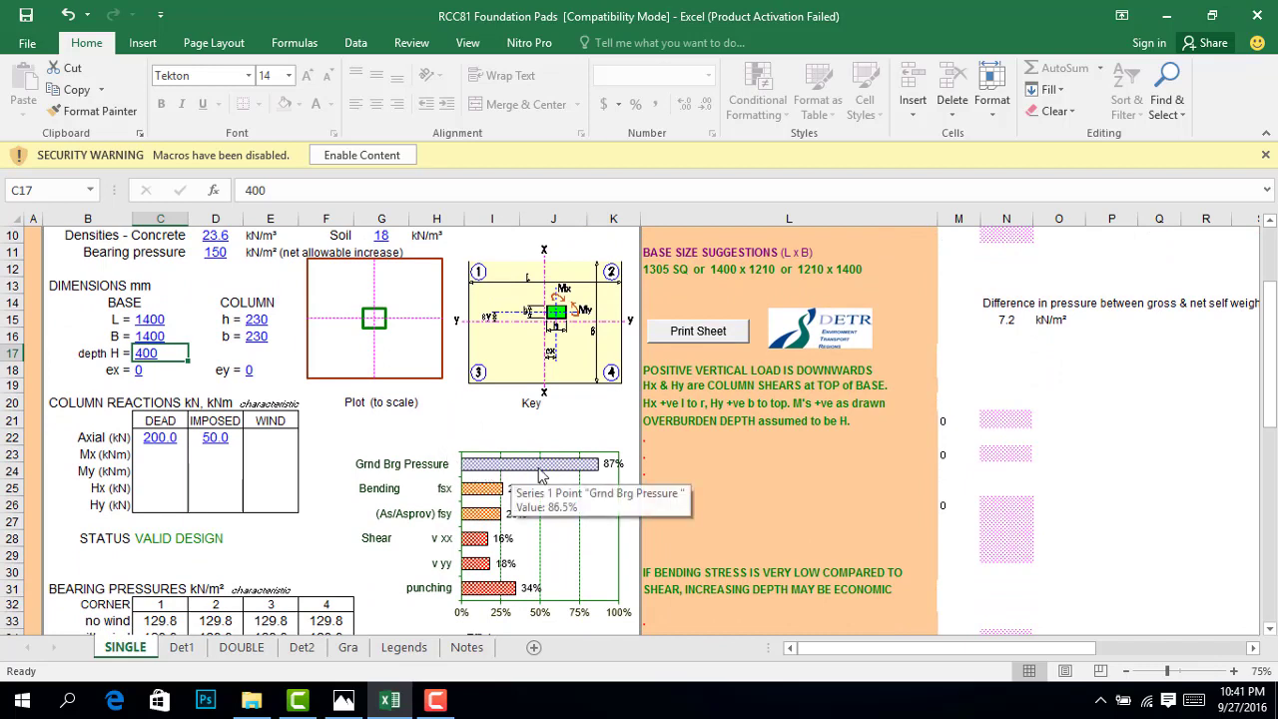
mouse_move(514, 473)
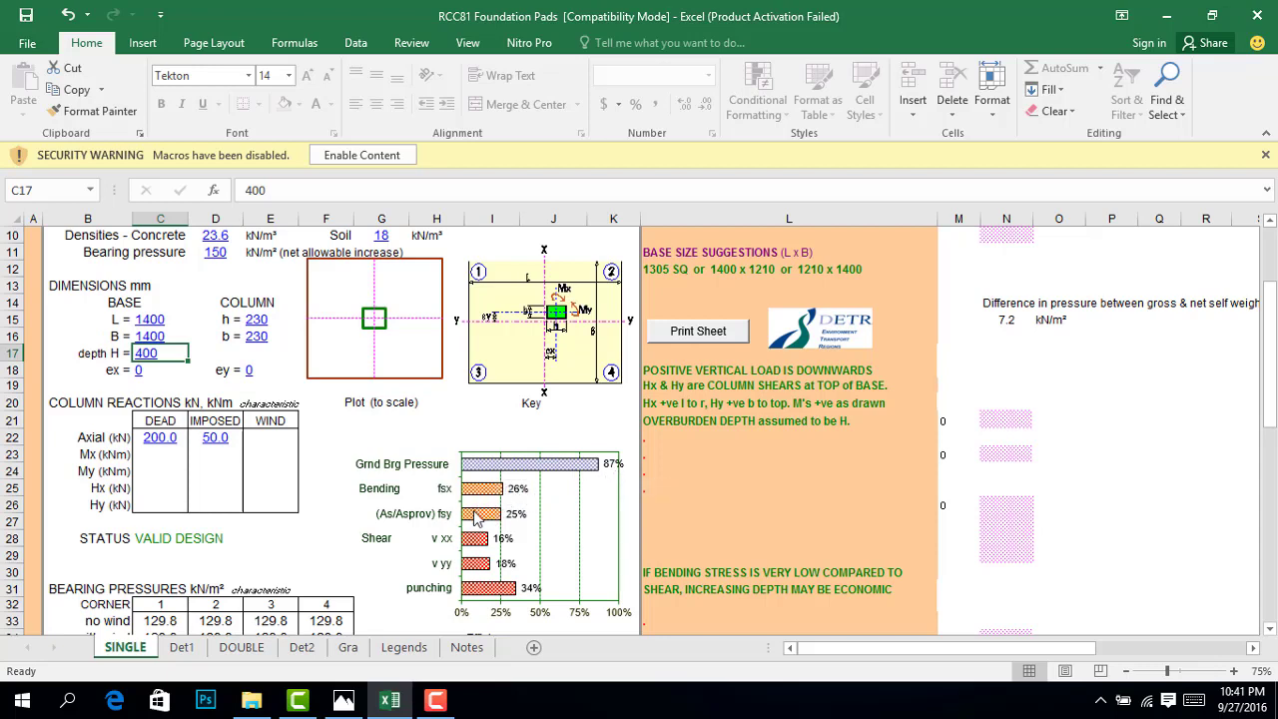
mouse_move(489, 517)
text(350)
key(Return)
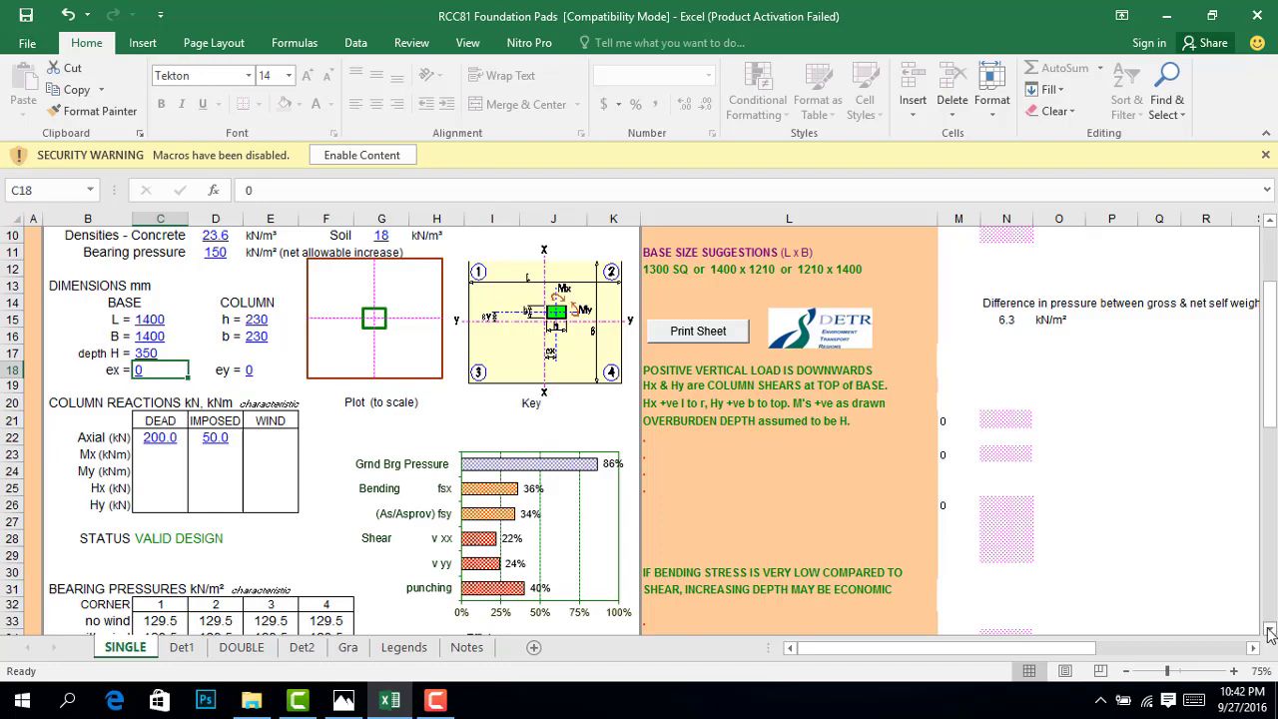
drag(1270, 632, 1270, 632)
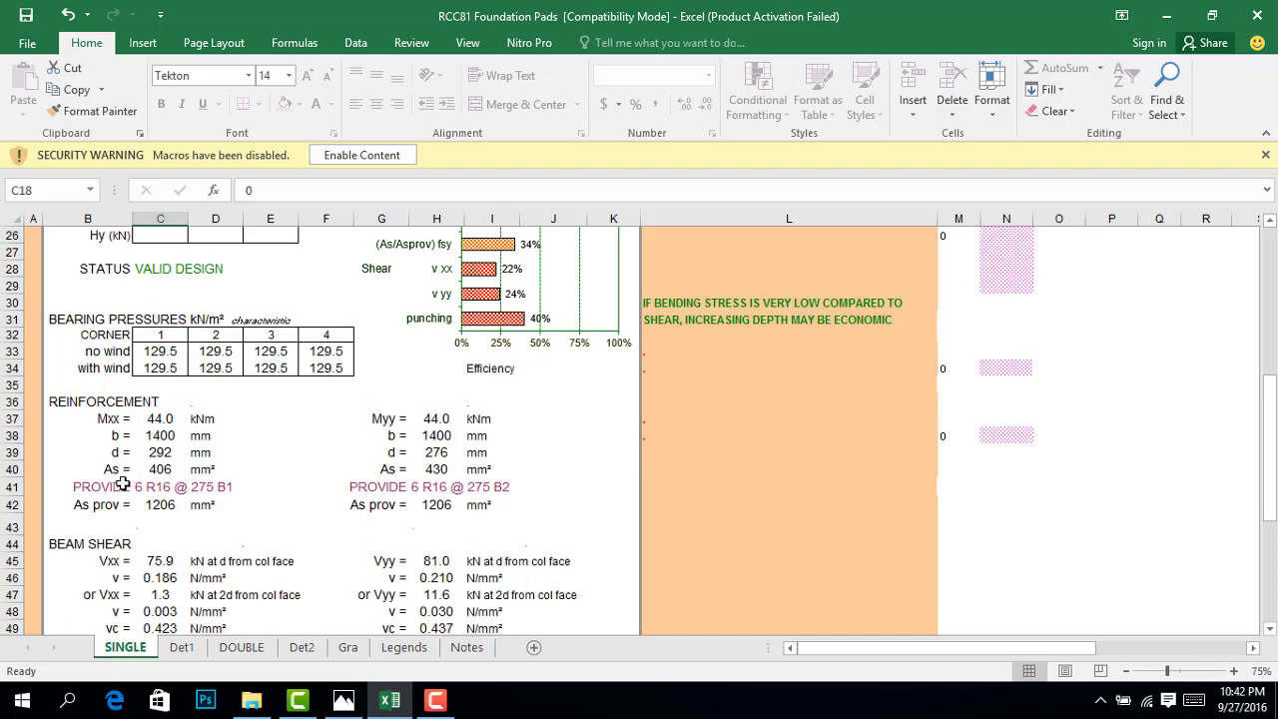
click(161, 505)
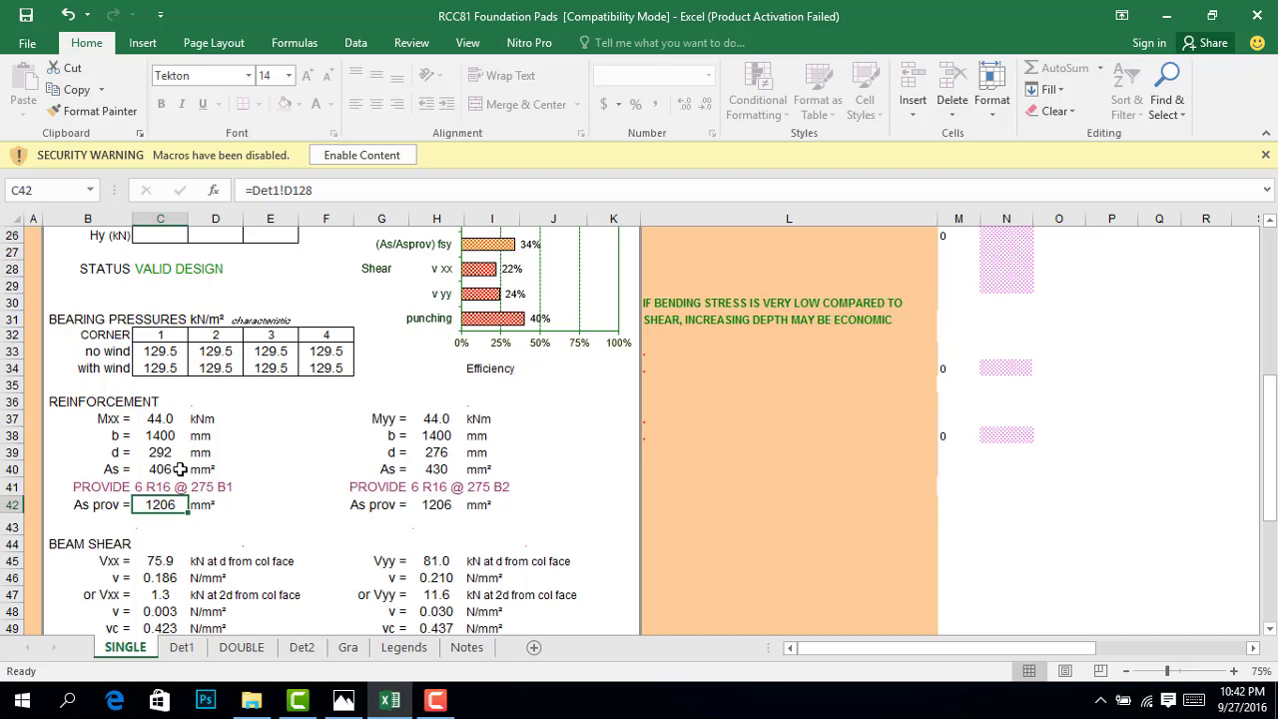
click(180, 469)
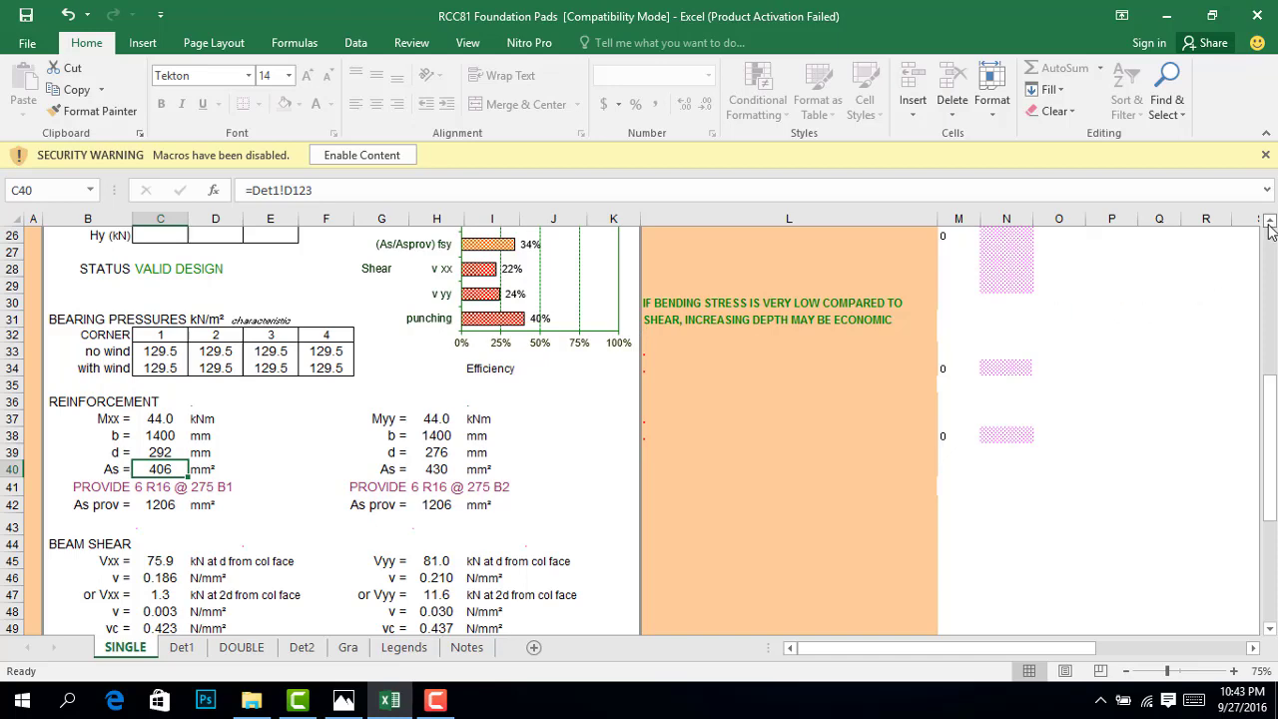
drag(1271, 228, 1270, 227)
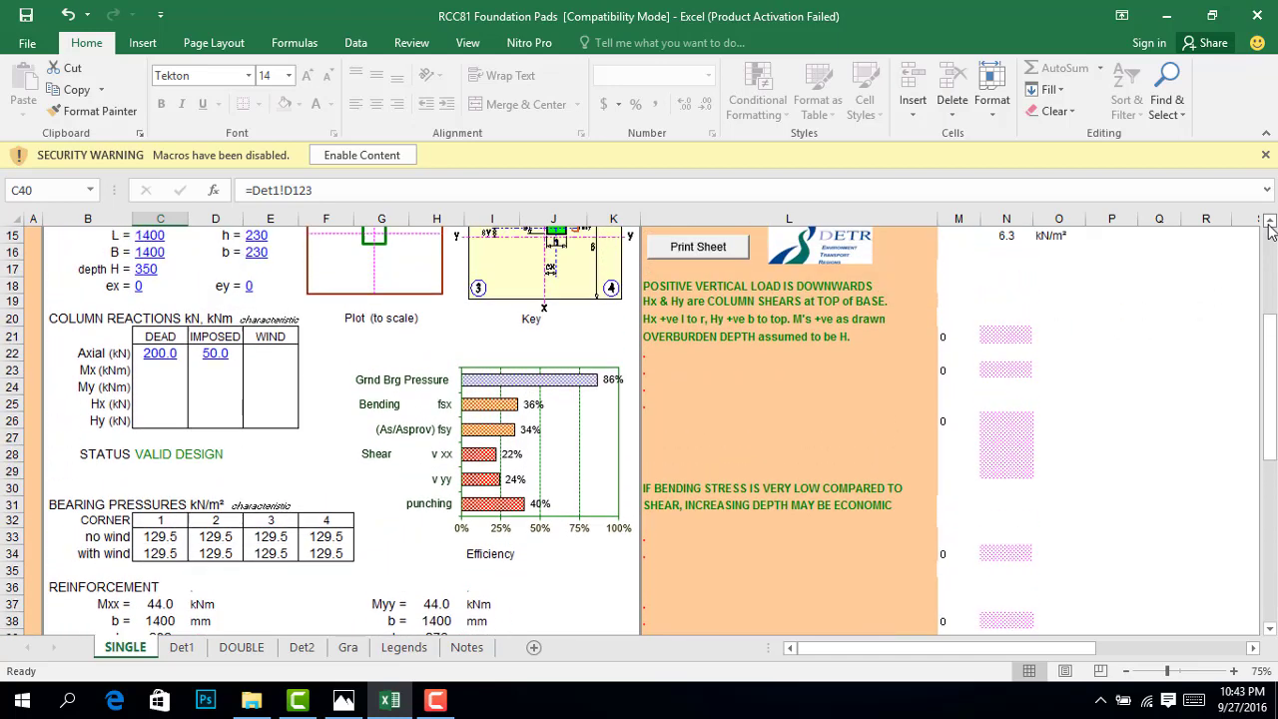
click(152, 268)
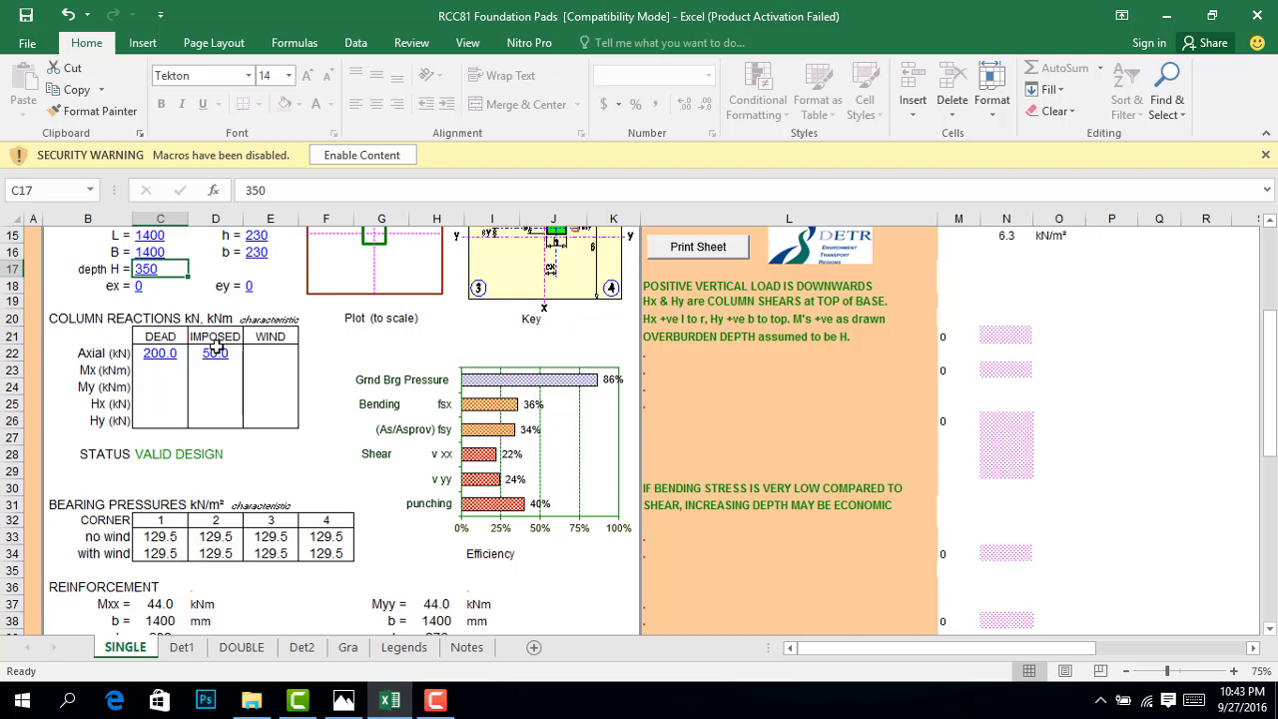
click(289, 447)
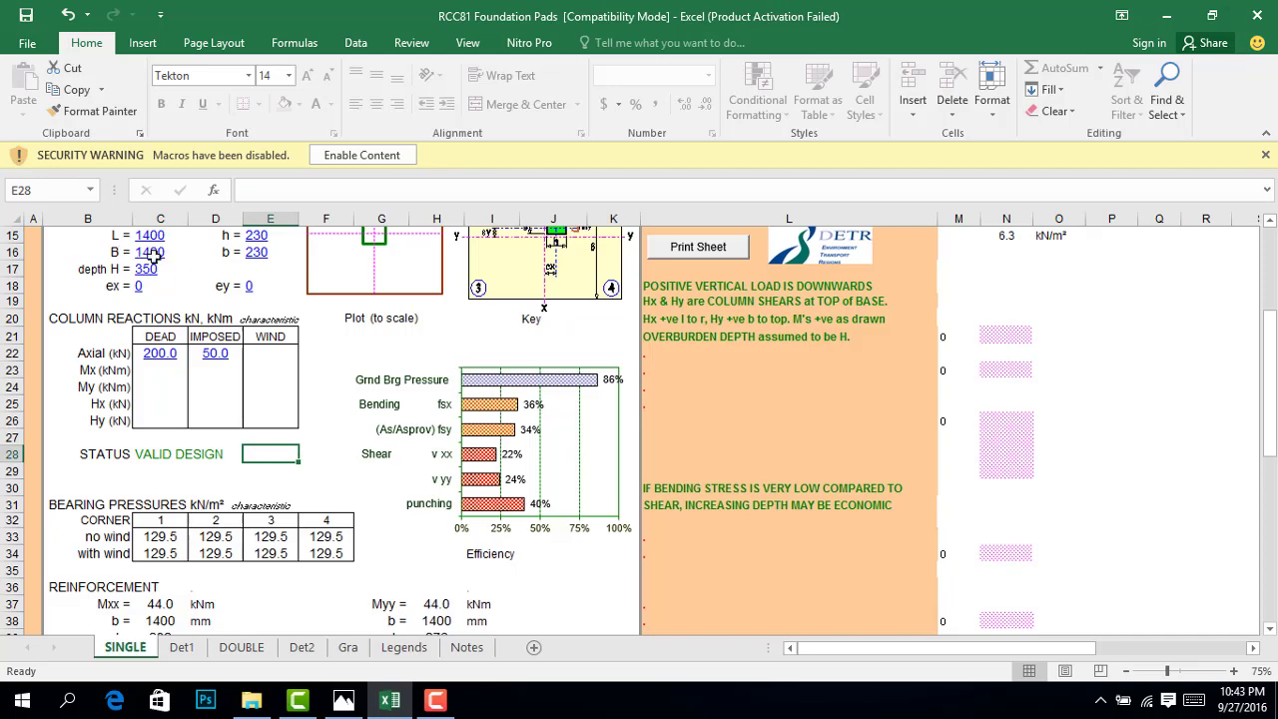
click(1270, 633)
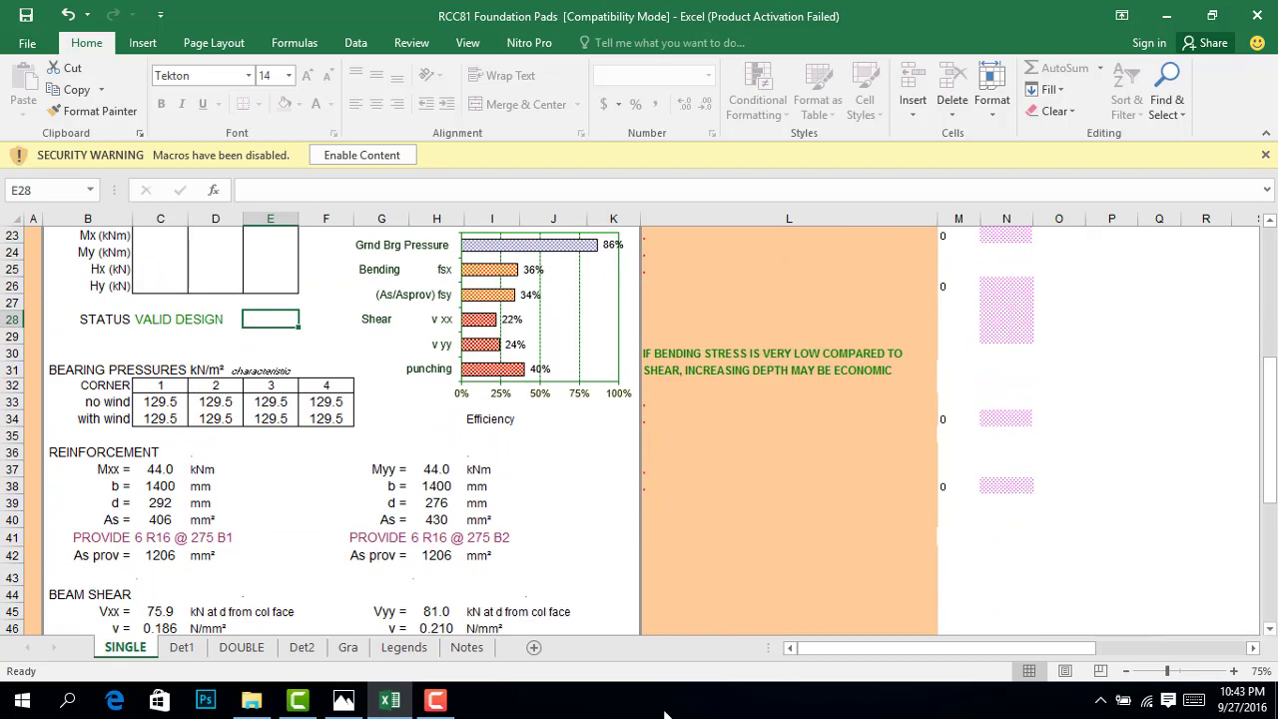
Pause the Camtasia screen recording from its recorder controls
mouse_move(325, 702)
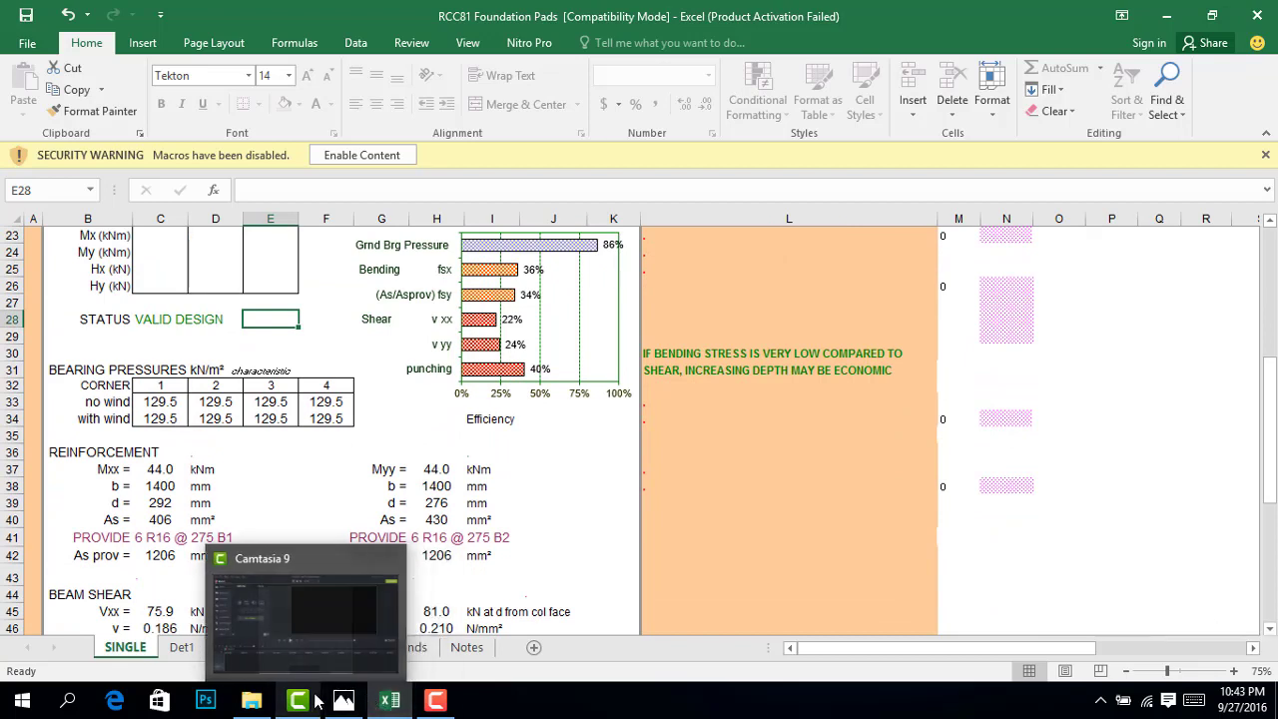
click(440, 704)
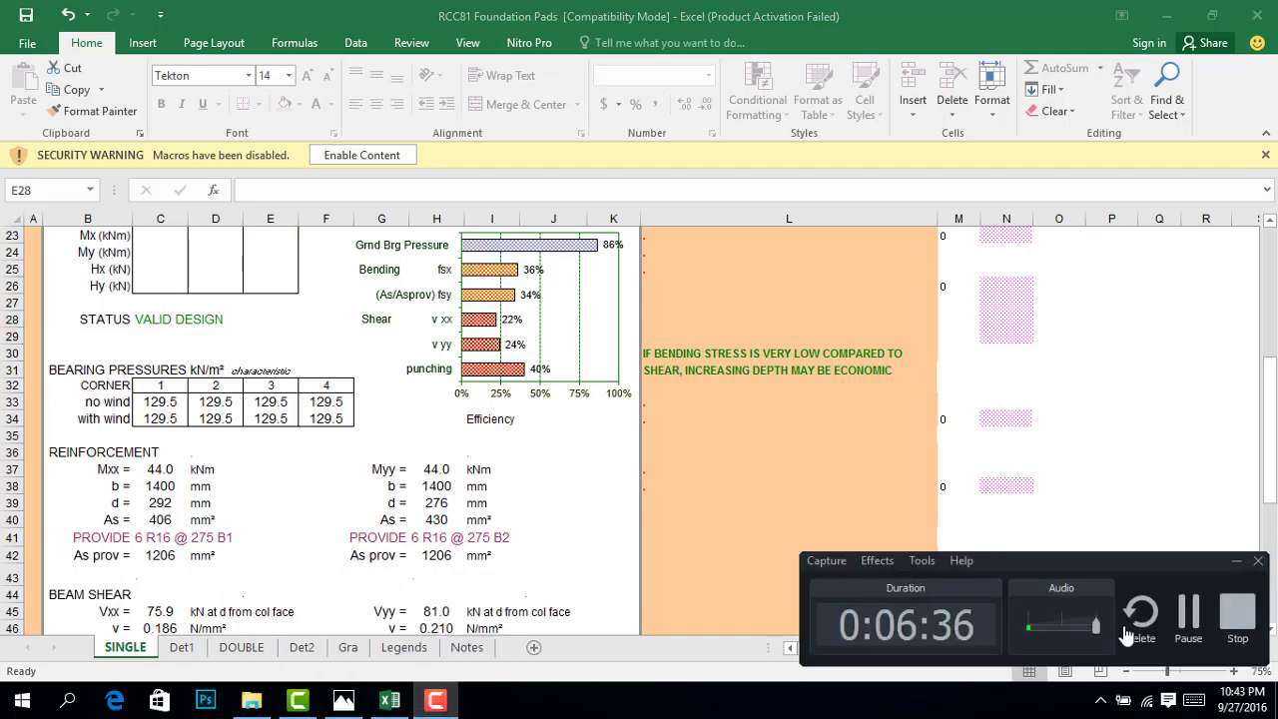
click(1190, 629)
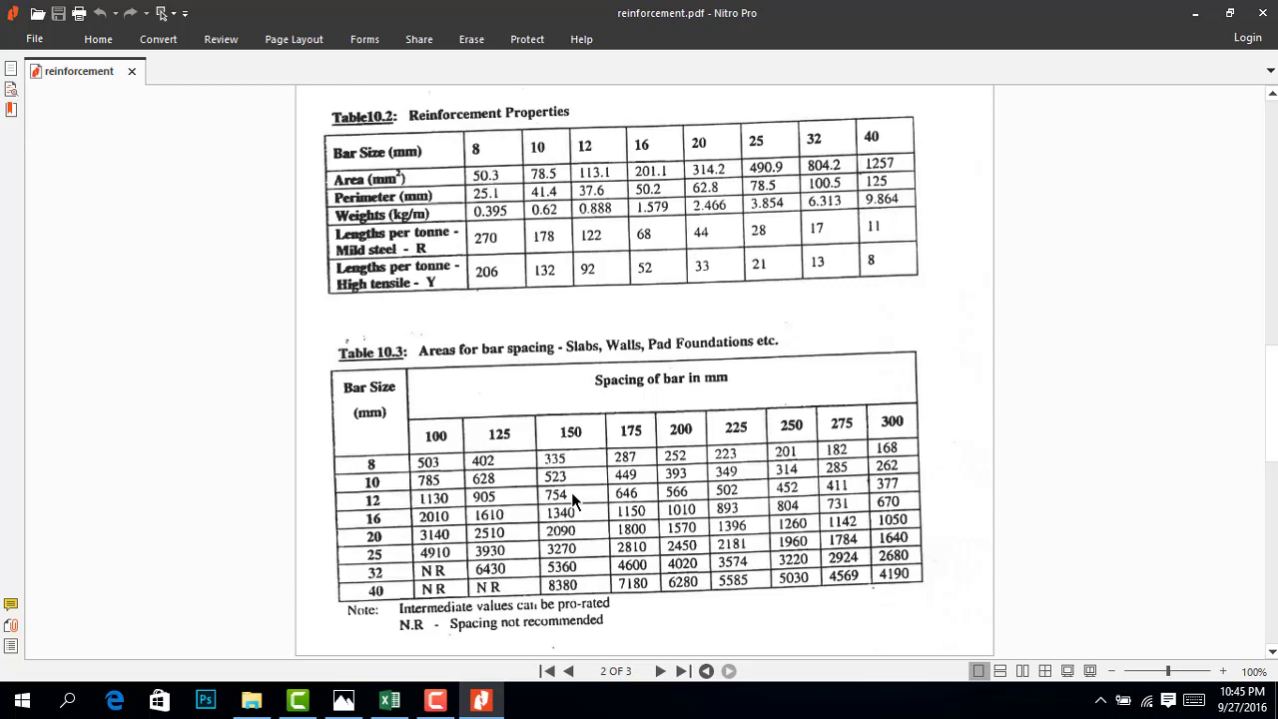
Switch back to Excel's SINGLE pad sheet showing 6 R16 @ 275 each way
click(390, 700)
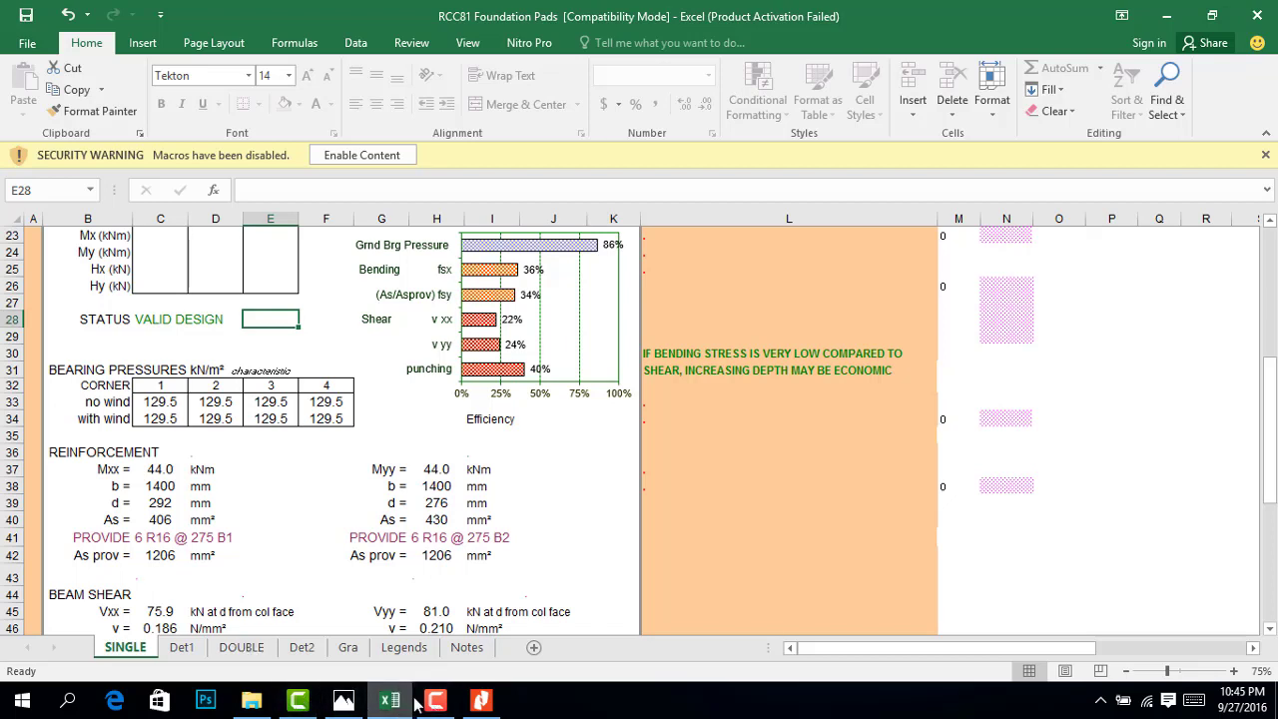
Bring reinforcement.pdf's bar area and spacing tables forward in Nitro Pro
click(481, 699)
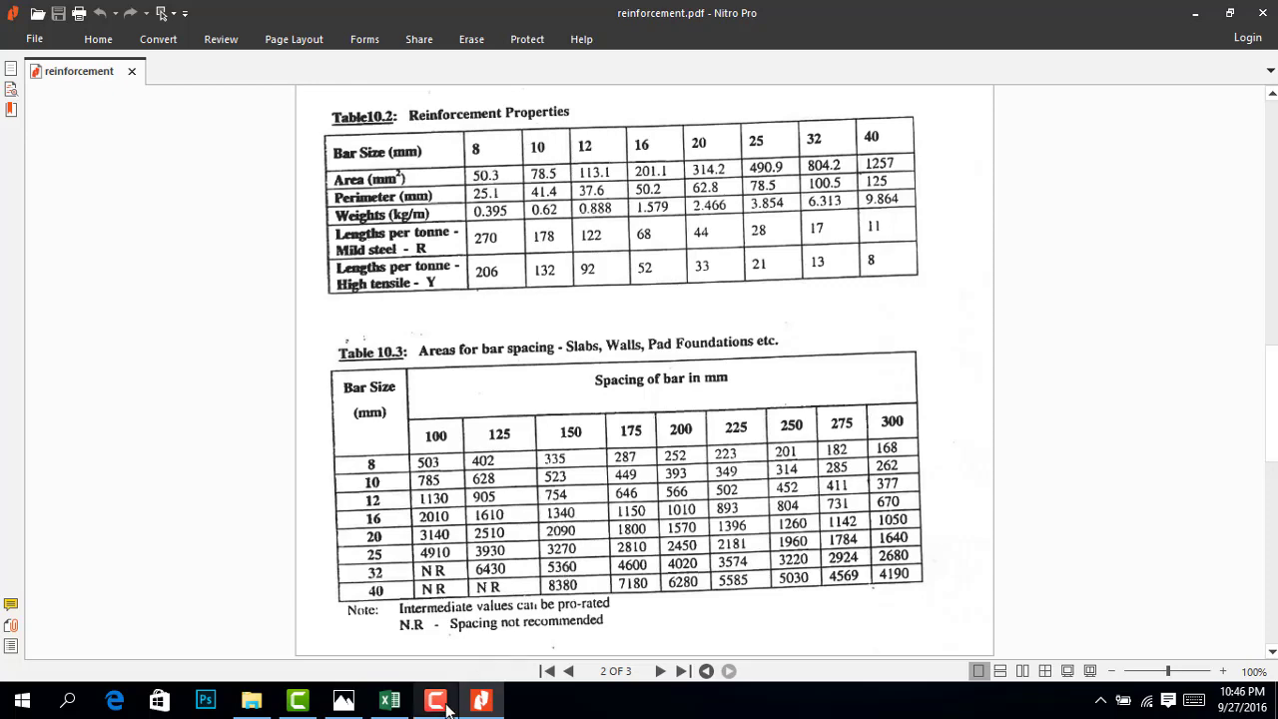
Switch to the foundation pads workbook, then show the Camtasia recorder controls over it
mouse_move(446, 707)
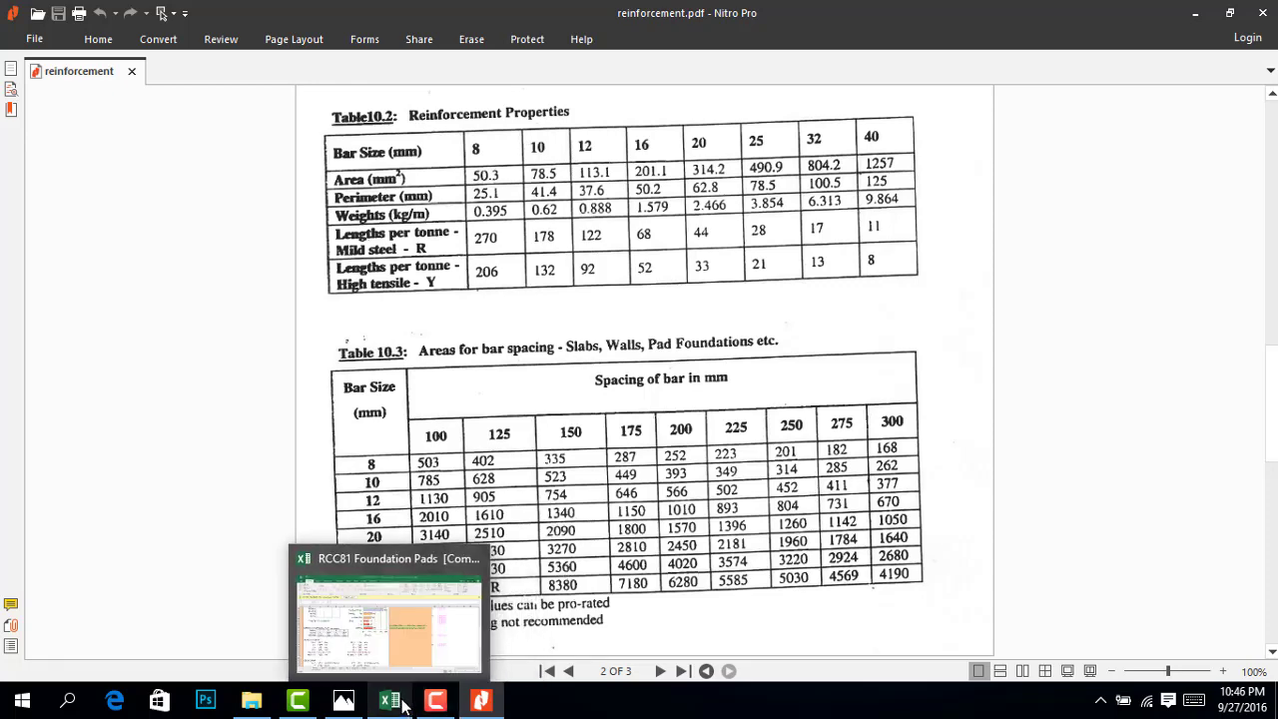
click(402, 705)
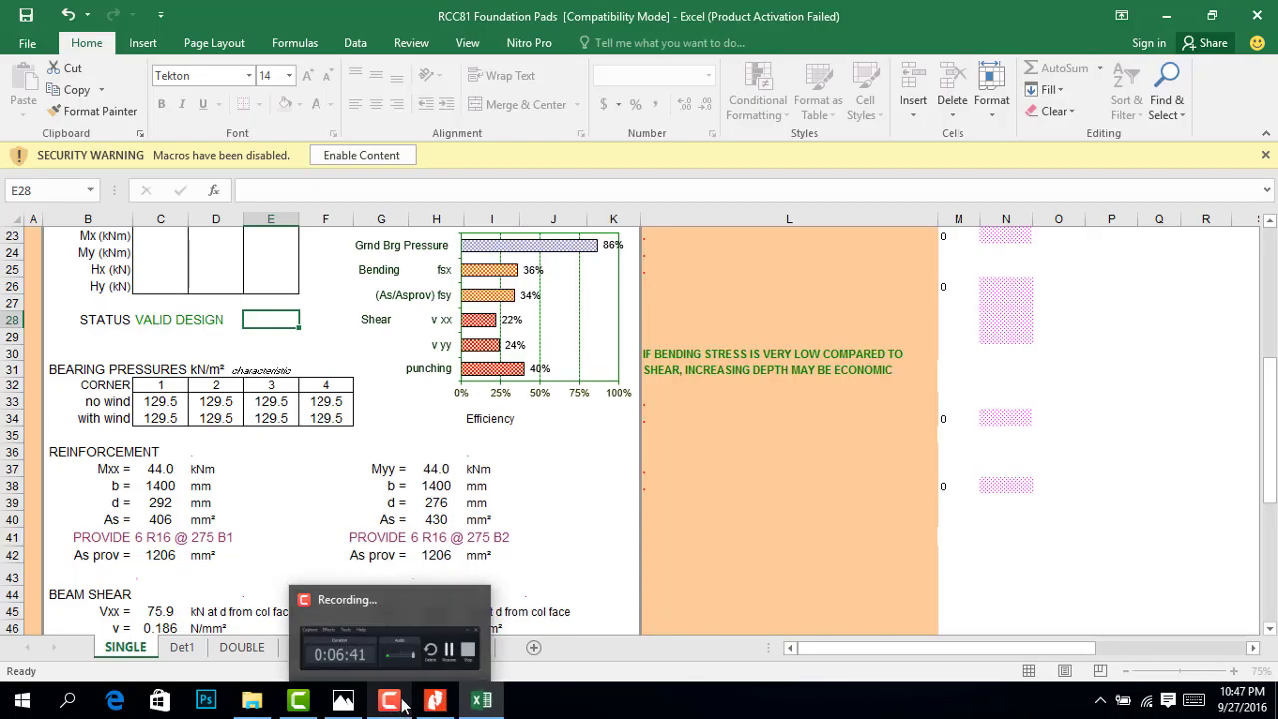
click(397, 704)
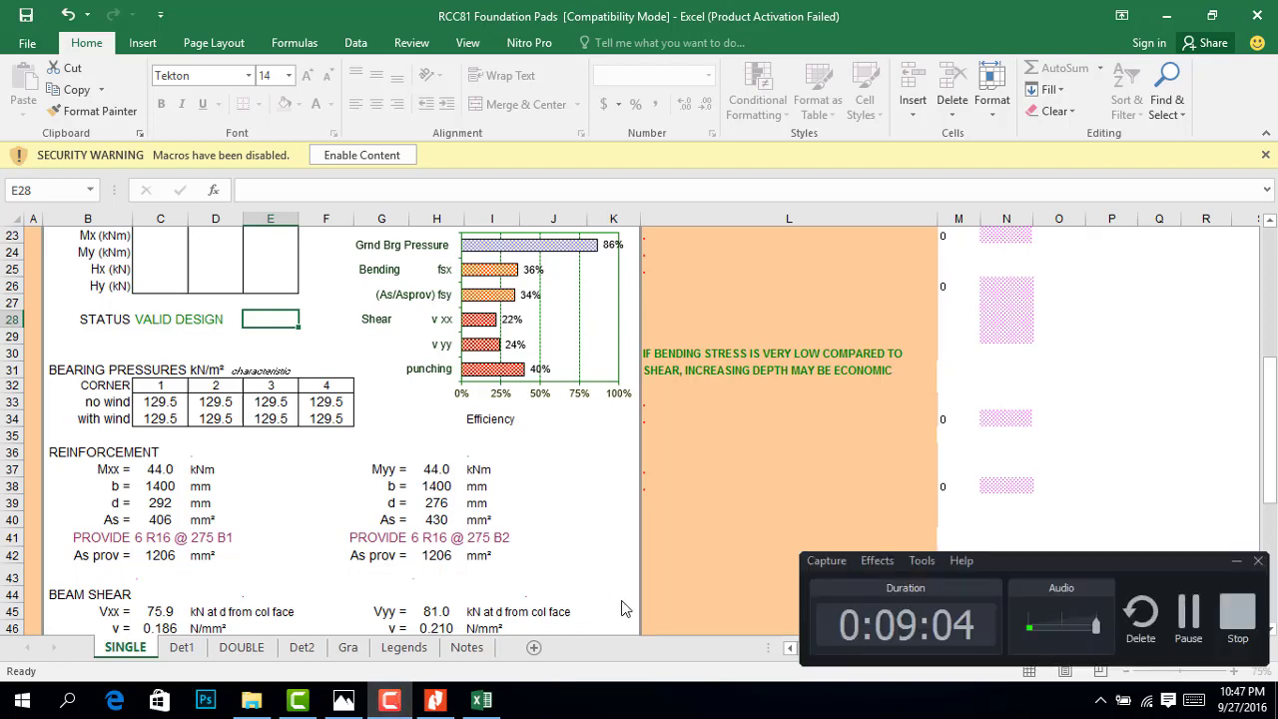